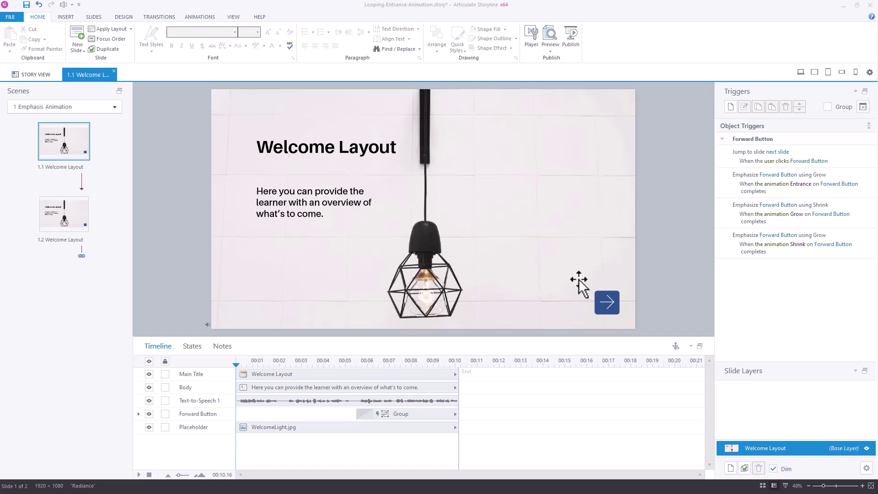
# Close the slide preview, open slide 1.2 and select its Forward Button
pyautogui.click(552, 35)
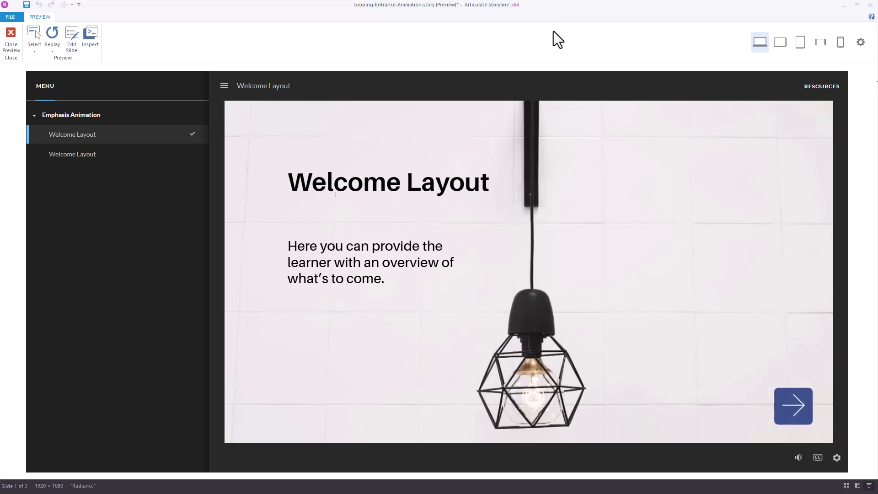
pyautogui.click(12, 38)
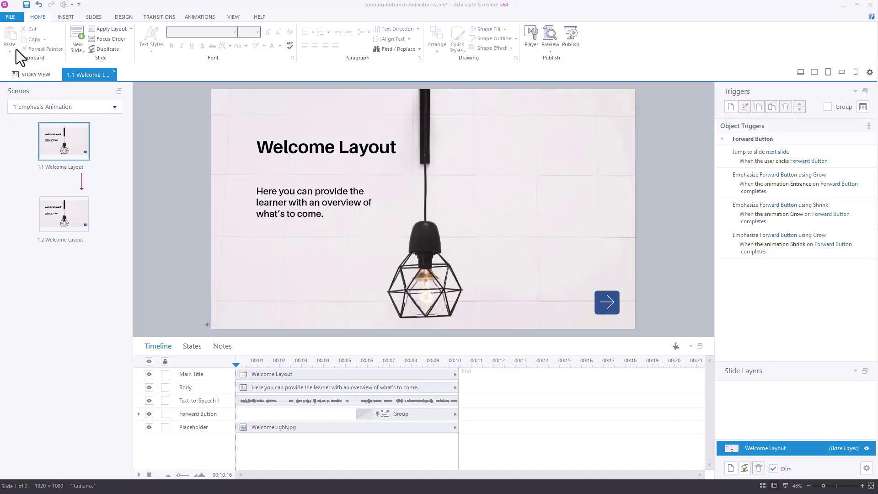
pyautogui.click(55, 208)
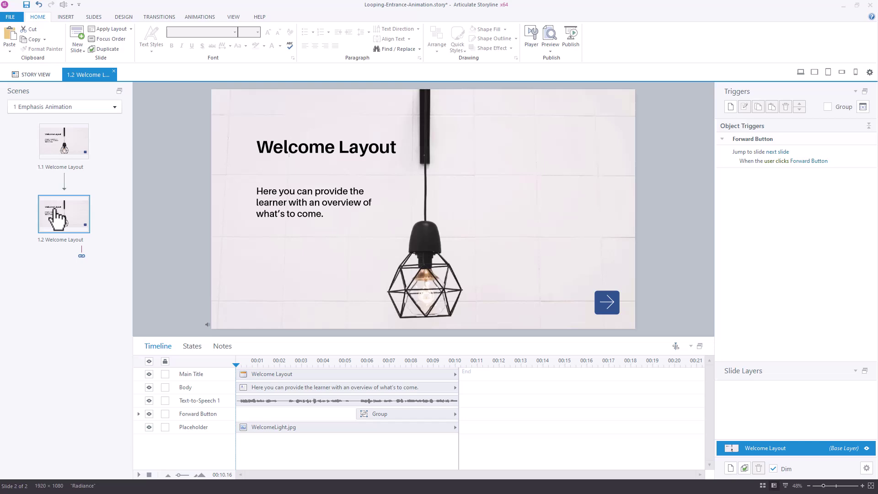
pyautogui.press('Tab')
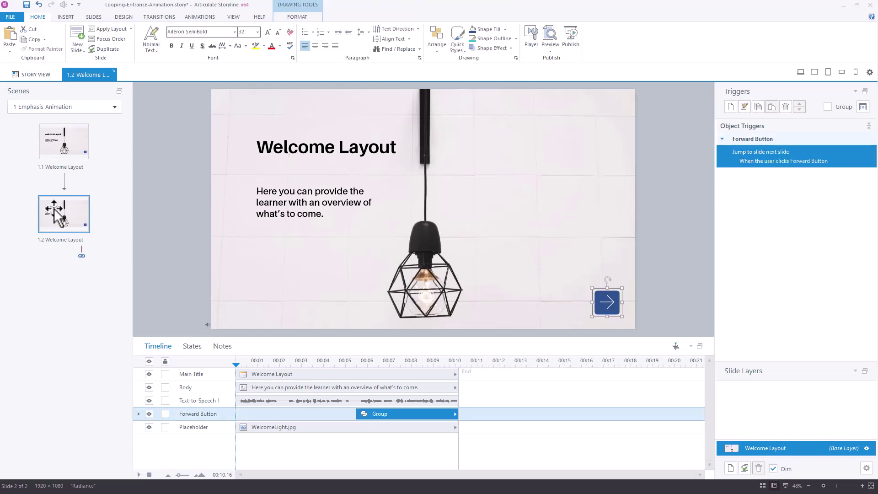
# Give the Forward Button a Fade entrance animation and a Grow emphasis animation
pyautogui.click(200, 17)
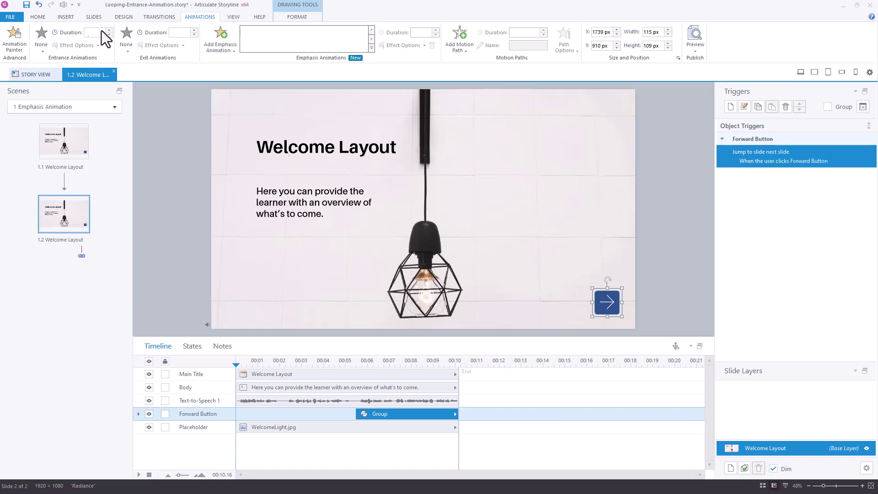
pyautogui.click(40, 39)
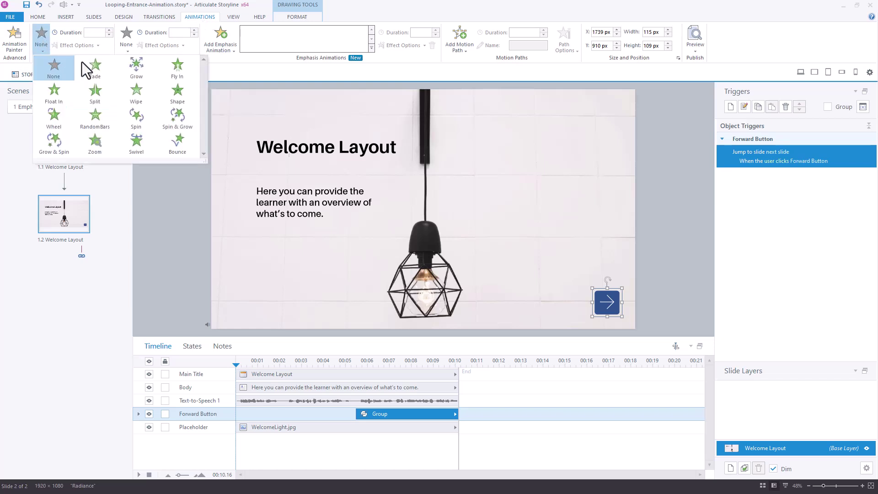
pyautogui.click(97, 70)
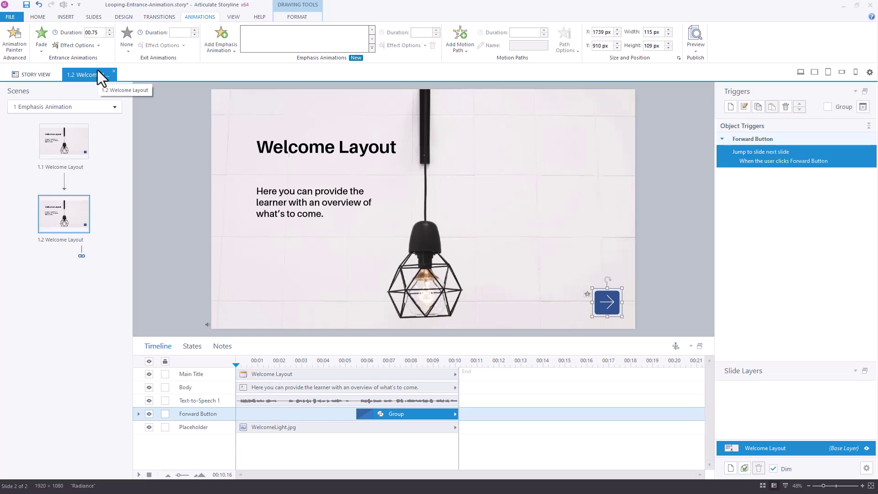
pyautogui.click(228, 44)
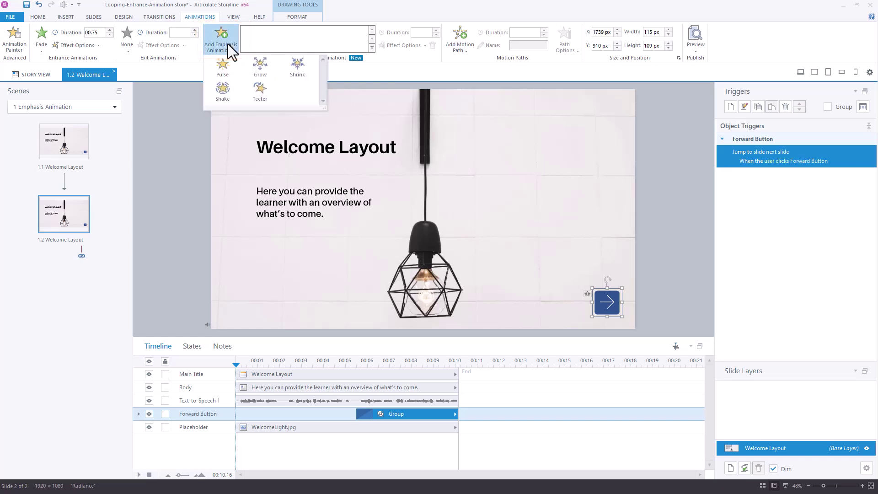
pyautogui.click(261, 69)
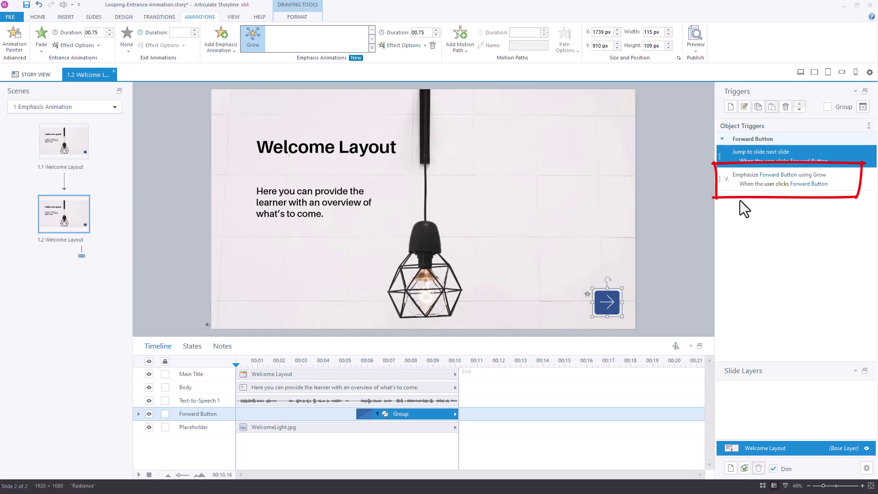
# Fire the Grow trigger when the Entrance animation completes, with a Medium grow amount
pyautogui.click(860, 187)
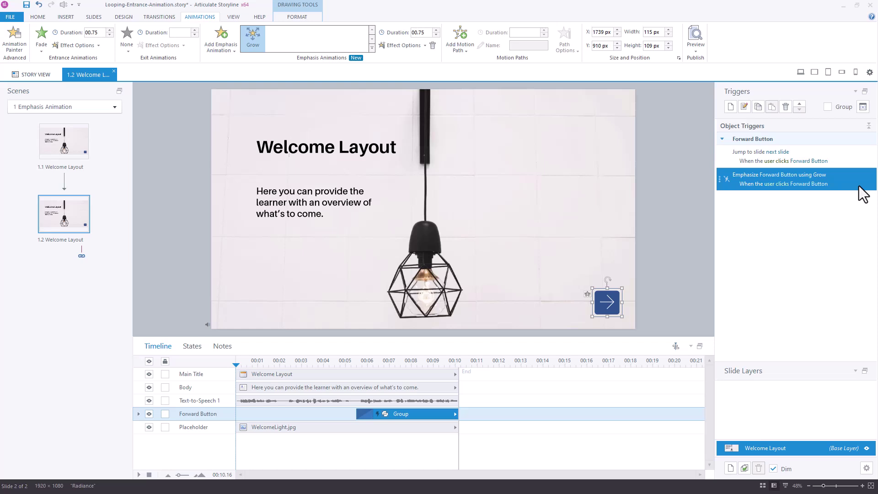
pyautogui.click(777, 184)
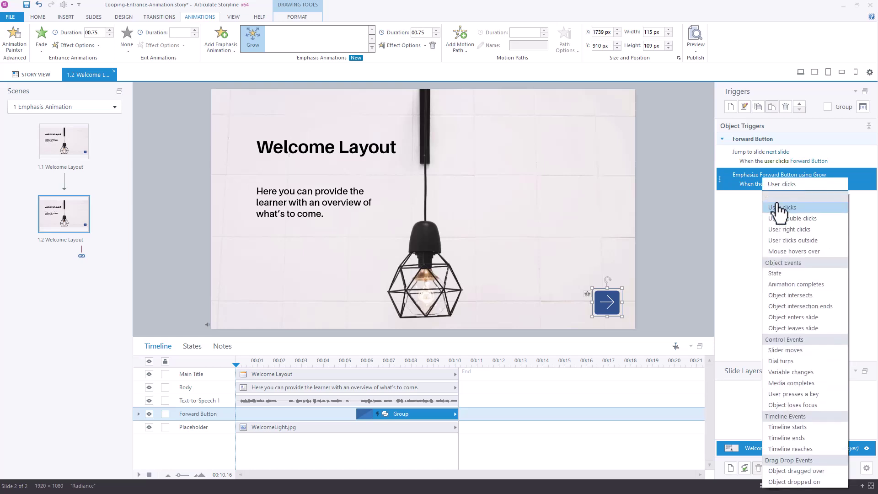
pyautogui.click(779, 287)
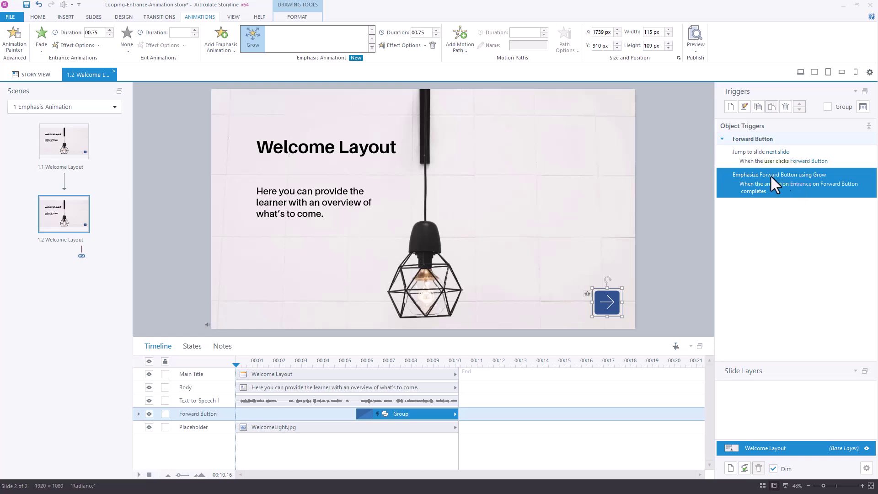
pyautogui.click(396, 45)
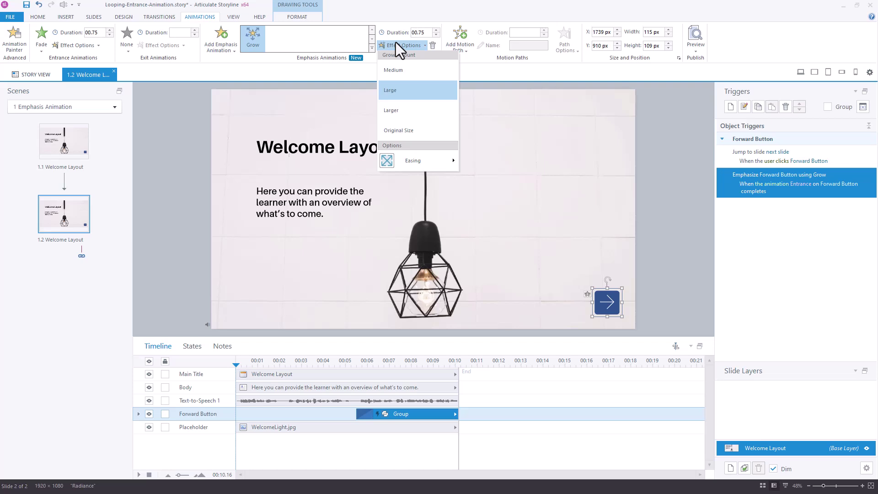
pyautogui.click(394, 69)
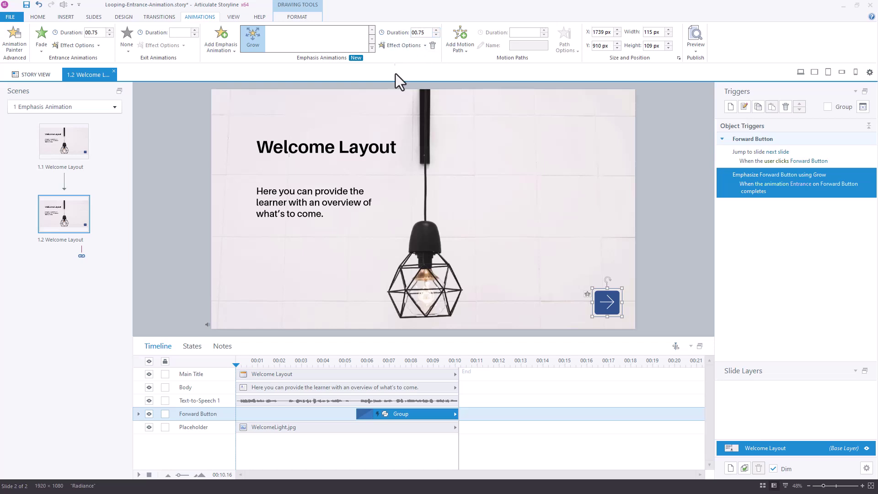
# Preview slide 1.2 to watch the button fade in, then return to editing
pyautogui.click(152, 403)
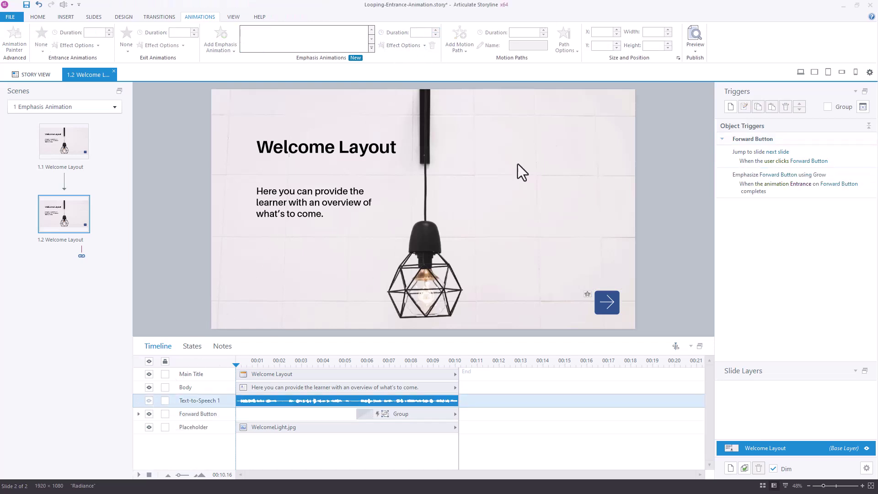
pyautogui.click(699, 46)
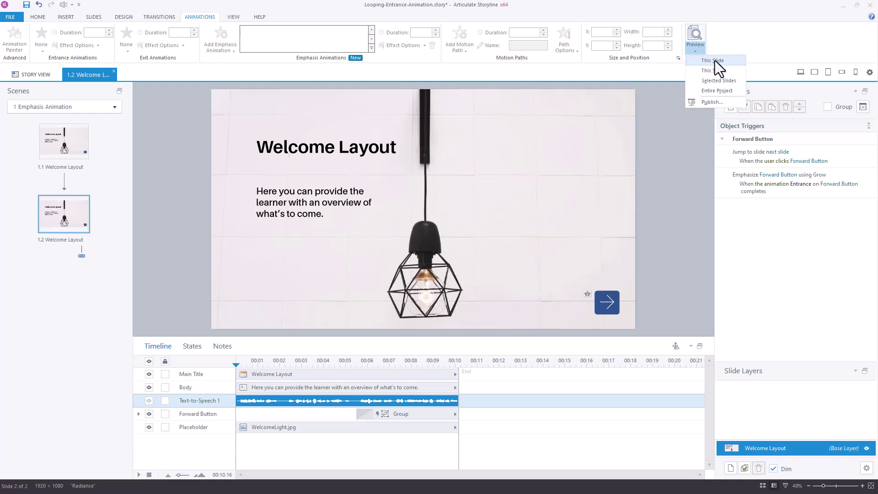
pyautogui.click(714, 60)
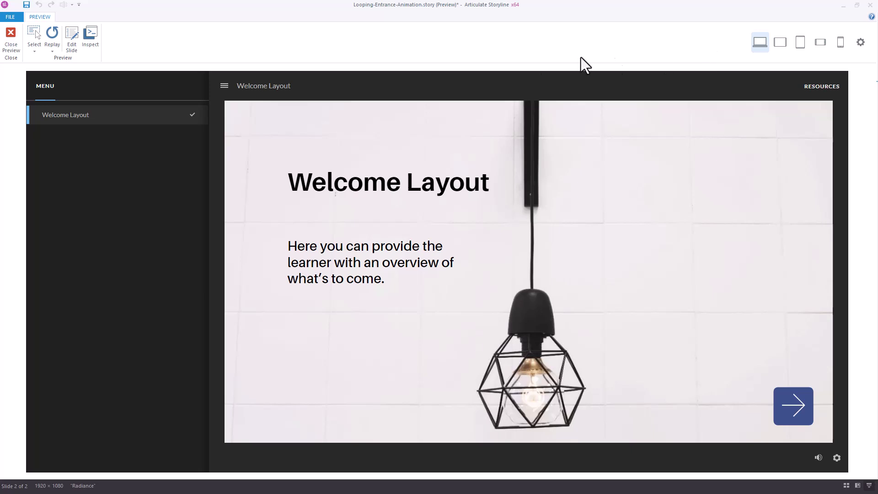
pyautogui.click(9, 42)
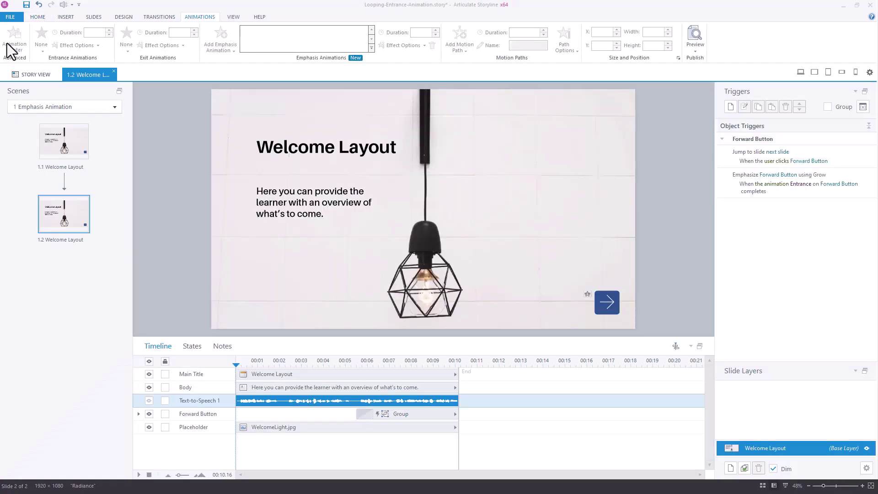
# Add a Shrink emphasis animation to the Forward Button
pyautogui.click(607, 304)
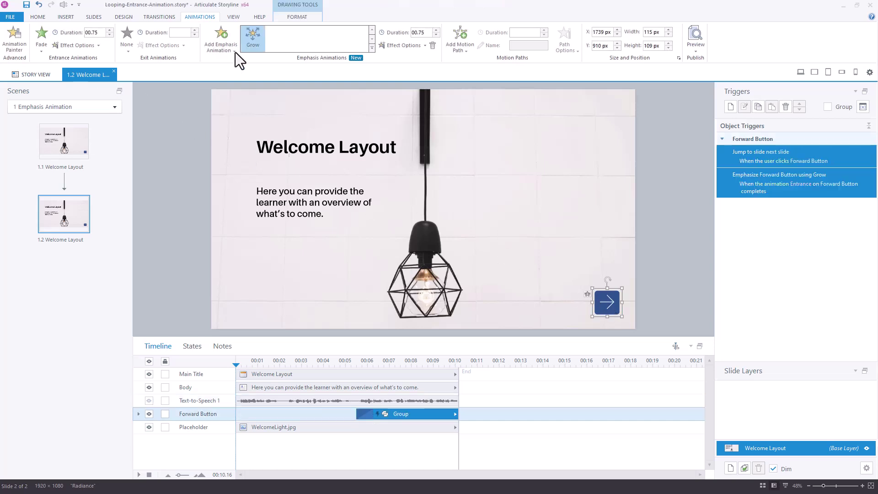
pyautogui.click(222, 43)
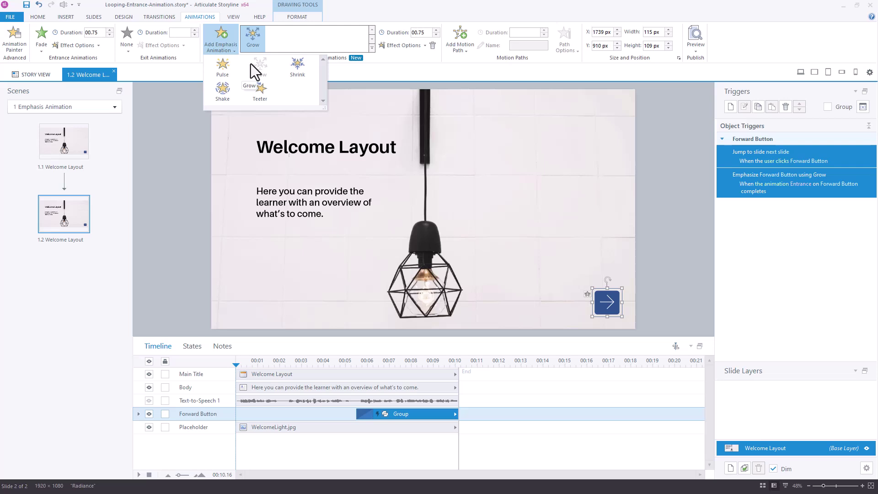
pyautogui.click(303, 69)
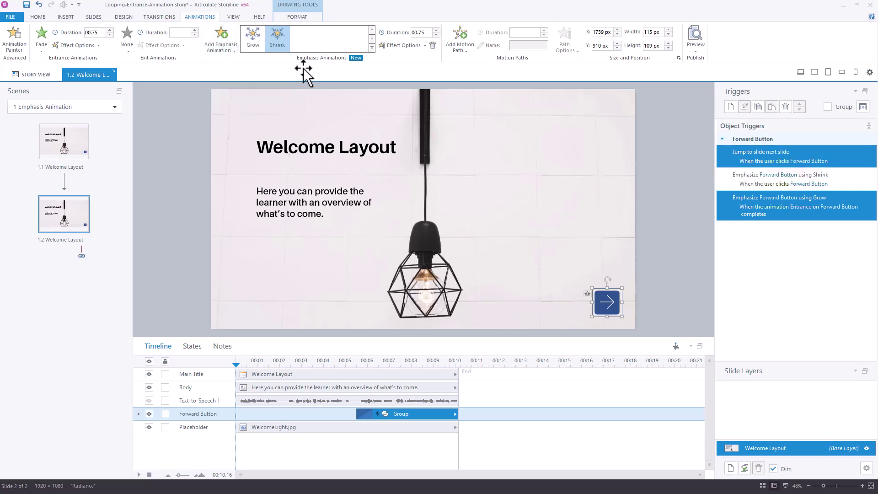
# Set the Shrink trigger to fire when the Grow animation completes
pyautogui.click(858, 185)
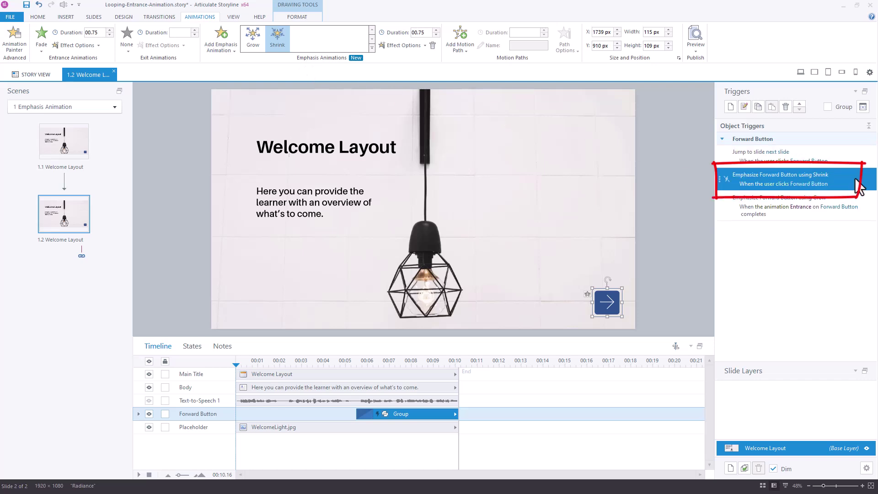
pyautogui.click(778, 184)
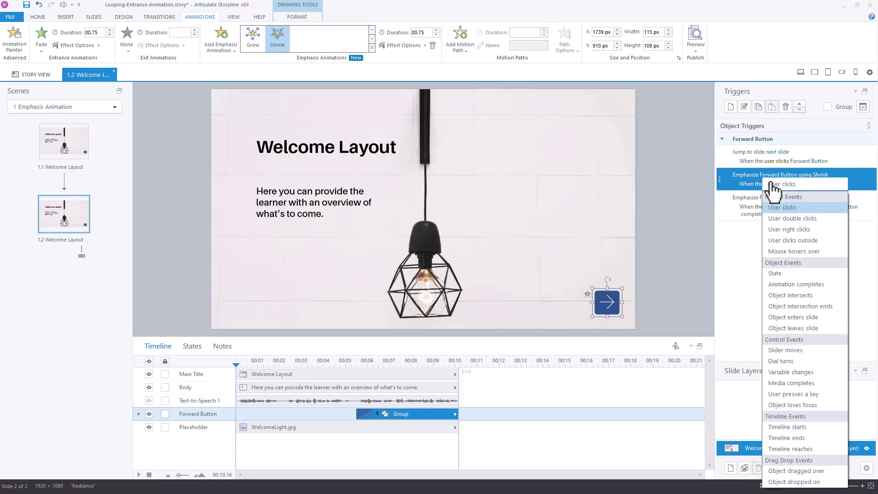
pyautogui.click(788, 286)
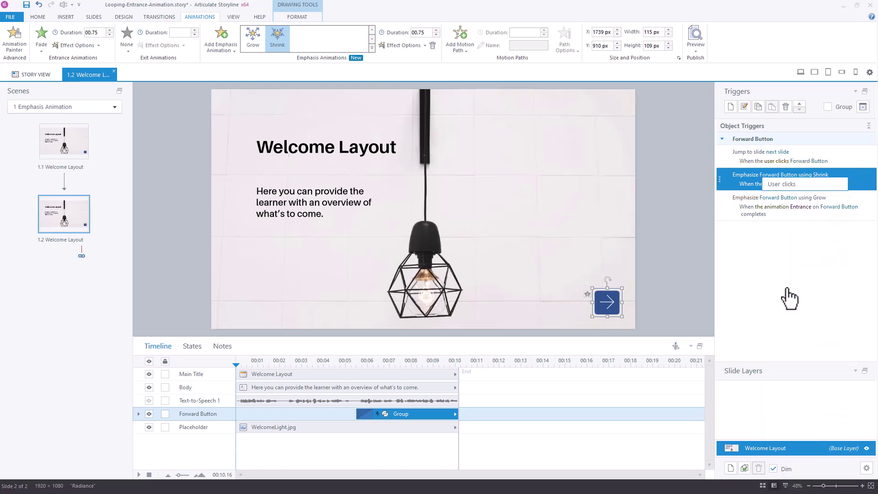
pyautogui.click(808, 216)
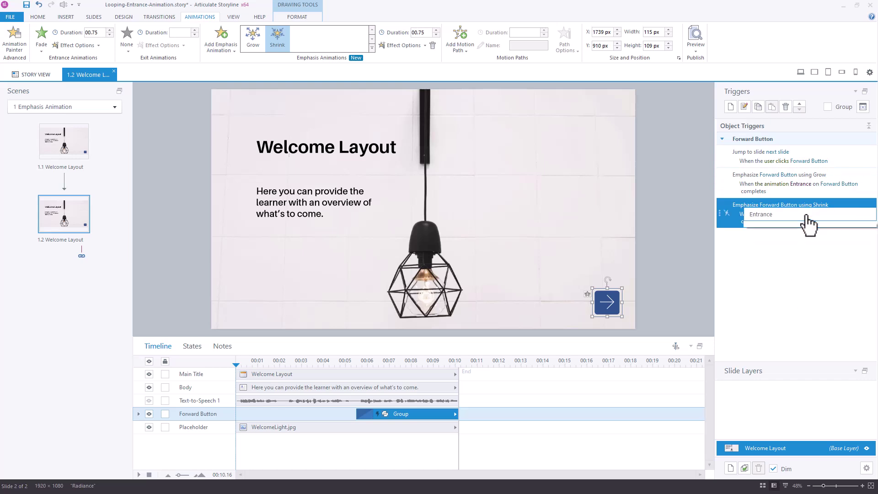
pyautogui.click(808, 272)
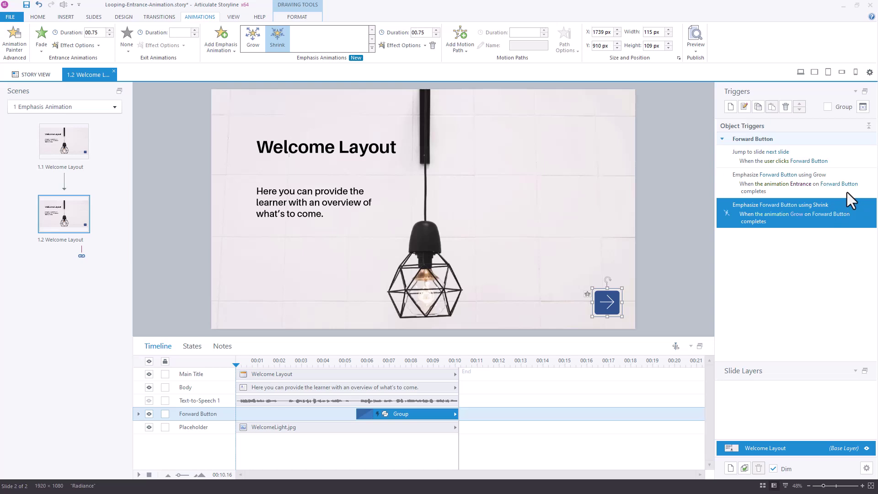
pyautogui.click(699, 49)
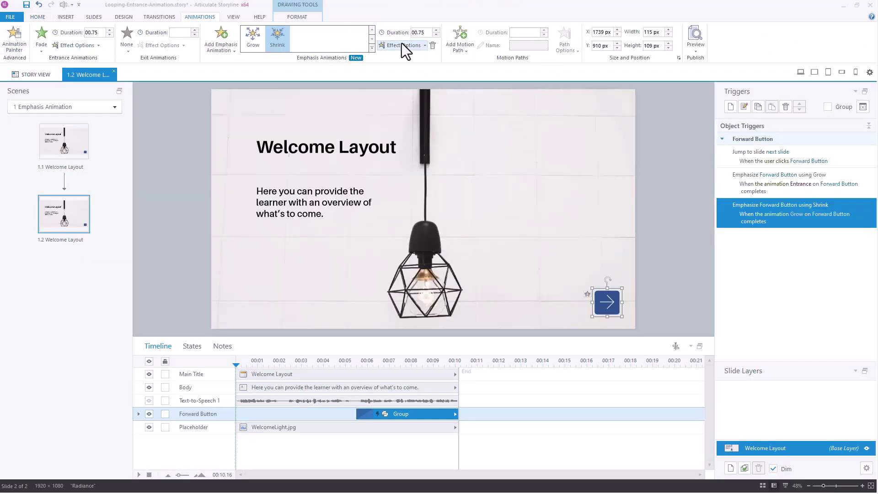
# Set the Shrink emphasis amount to Original Size
pyautogui.click(402, 44)
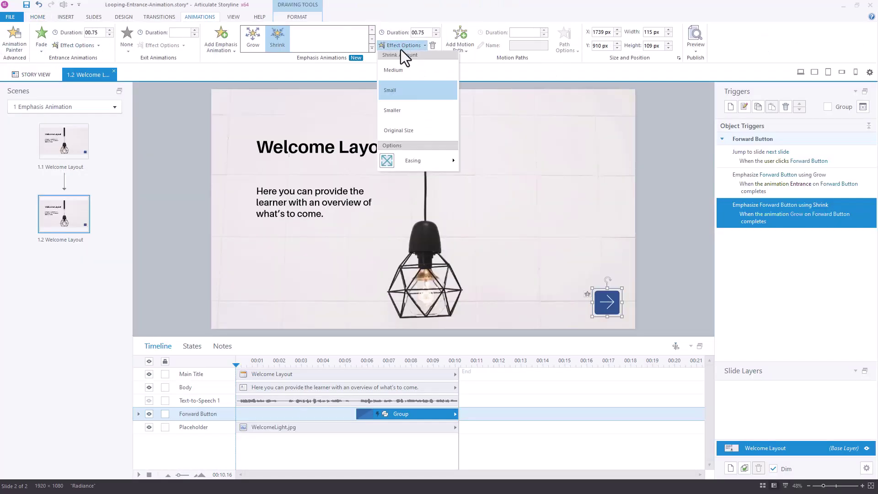
pyautogui.click(391, 133)
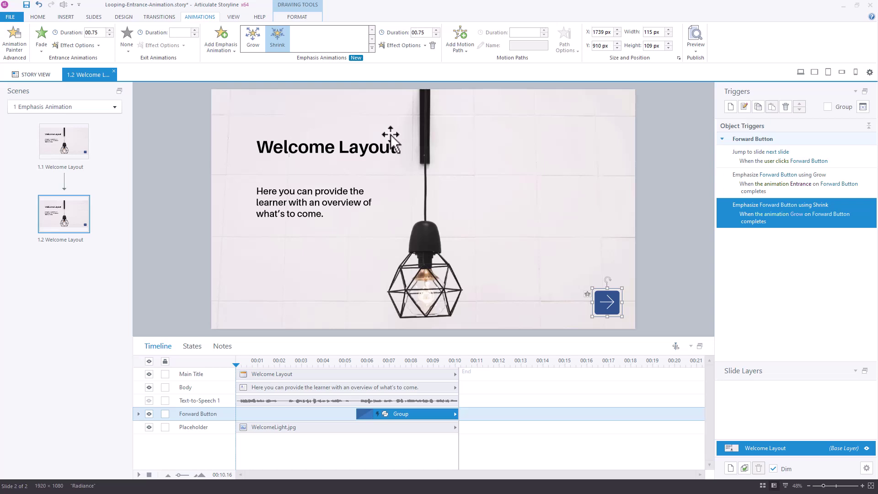
pyautogui.click(814, 193)
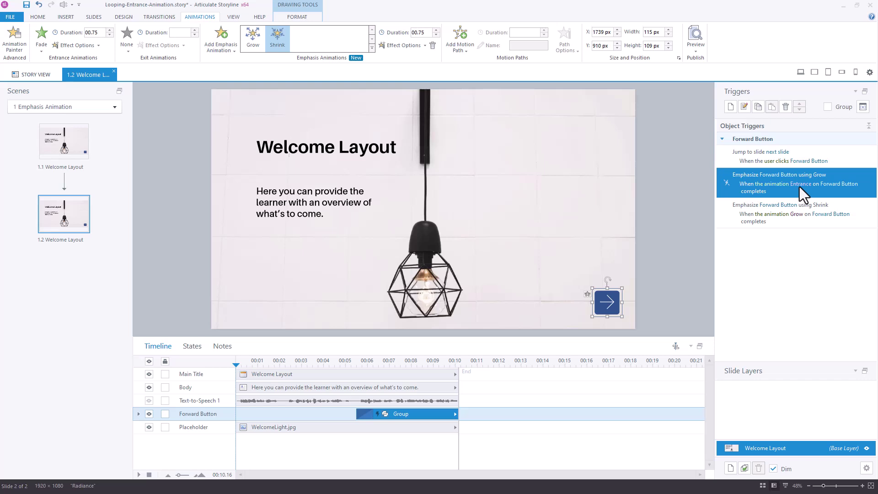
# Duplicate the Grow trigger and make the copy fire when Shrink completes
pyautogui.click(757, 107)
pyautogui.click(772, 110)
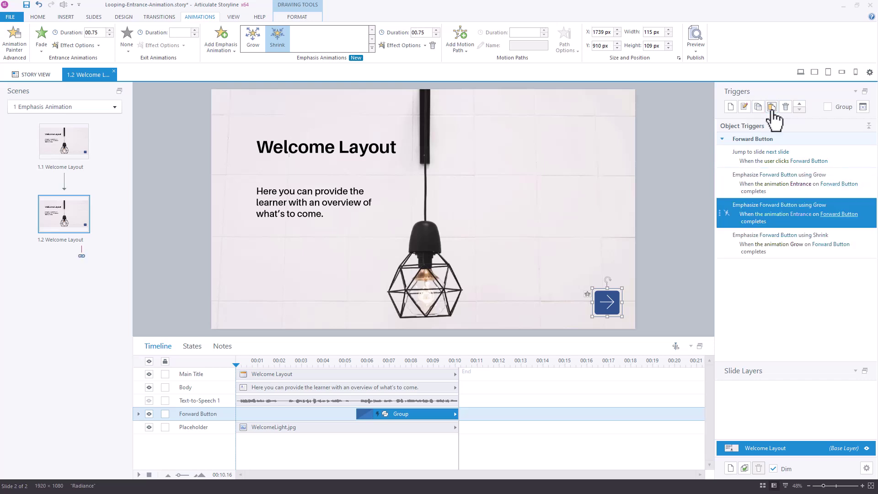
pyautogui.click(800, 214)
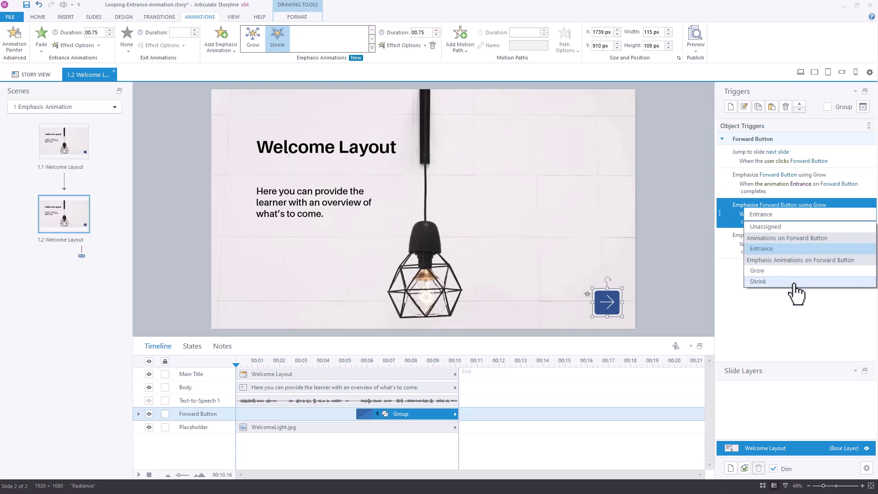
pyautogui.click(795, 293)
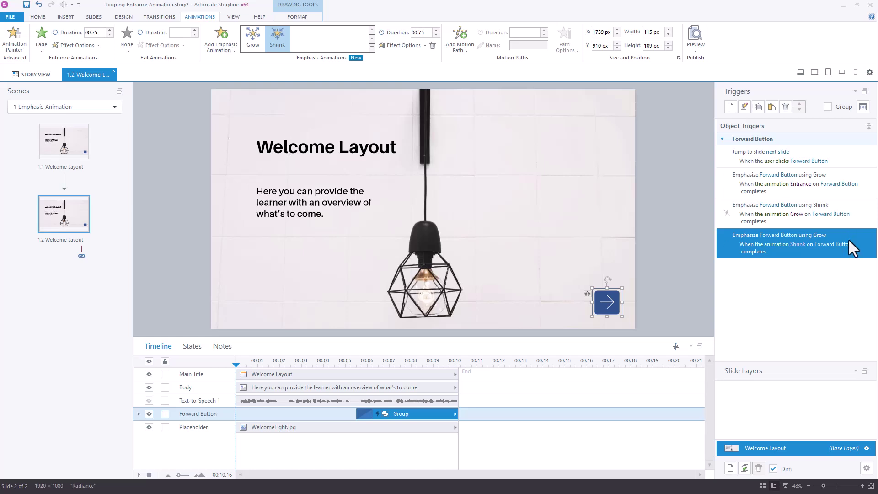
# Preview this slide to watch the Grow–Shrink loop on the Forward Button
pyautogui.click(701, 53)
pyautogui.click(706, 61)
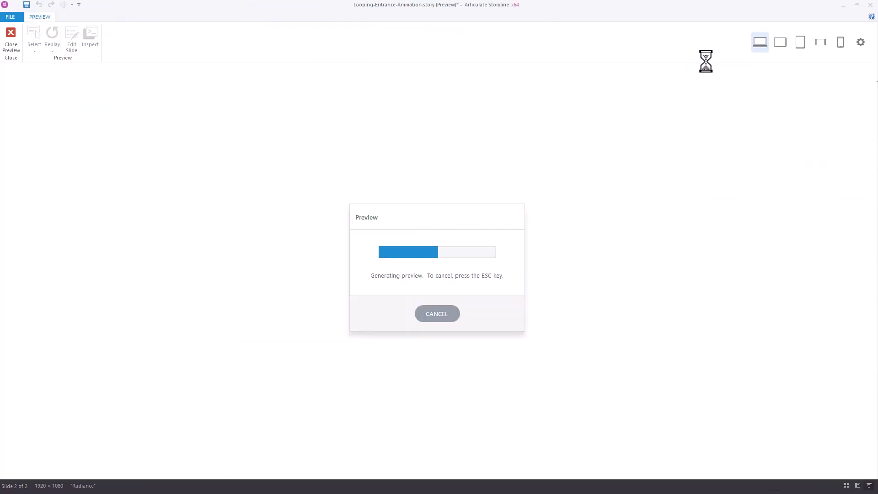